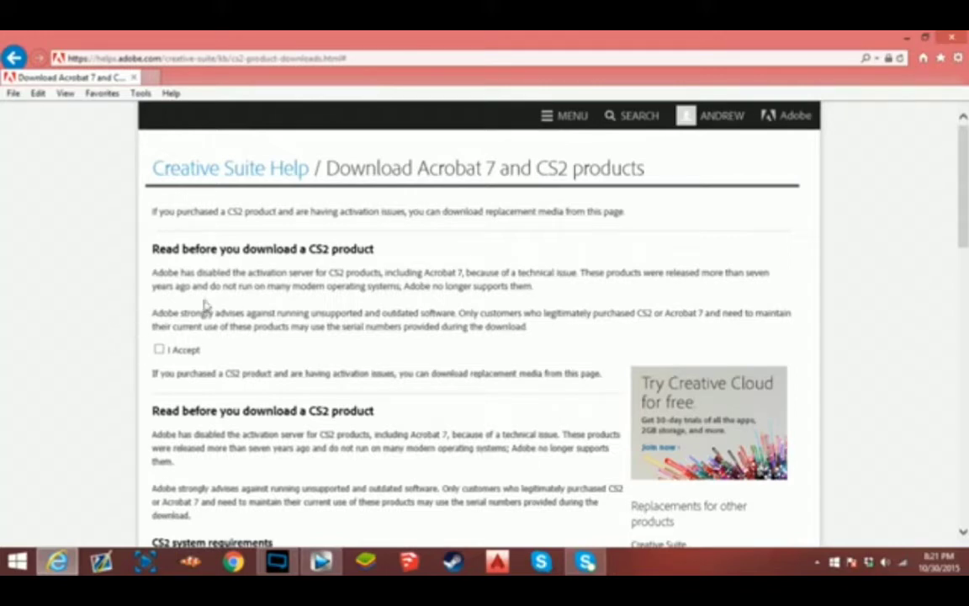
Accept the terms for downloading CS2 products.
click(159, 349)
scroll(239, 338, down, 4)
scroll(238, 340, down, 4)
scroll(136, 294, down, 2)
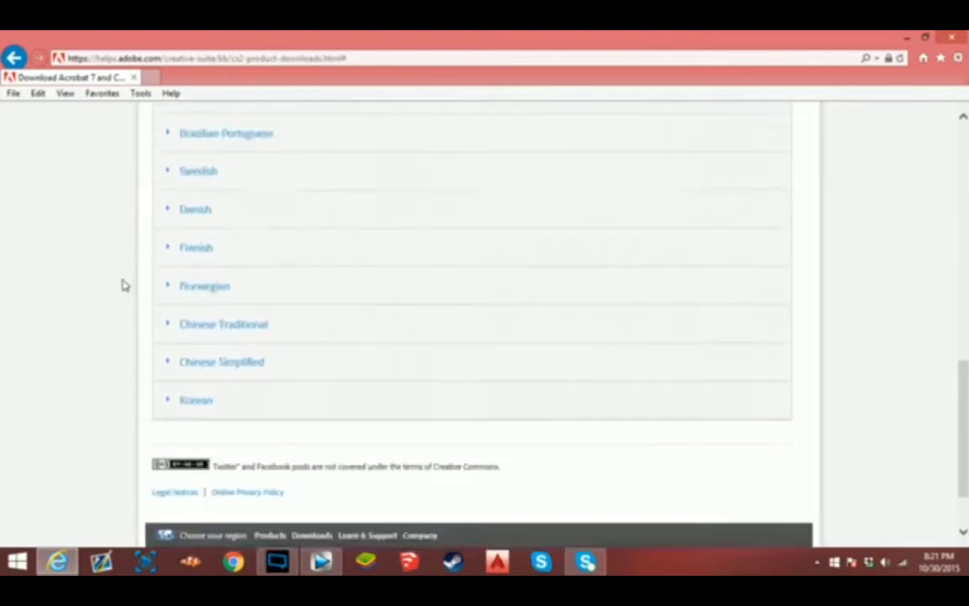
scroll(104, 310, up, 4)
scroll(104, 307, up, 3)
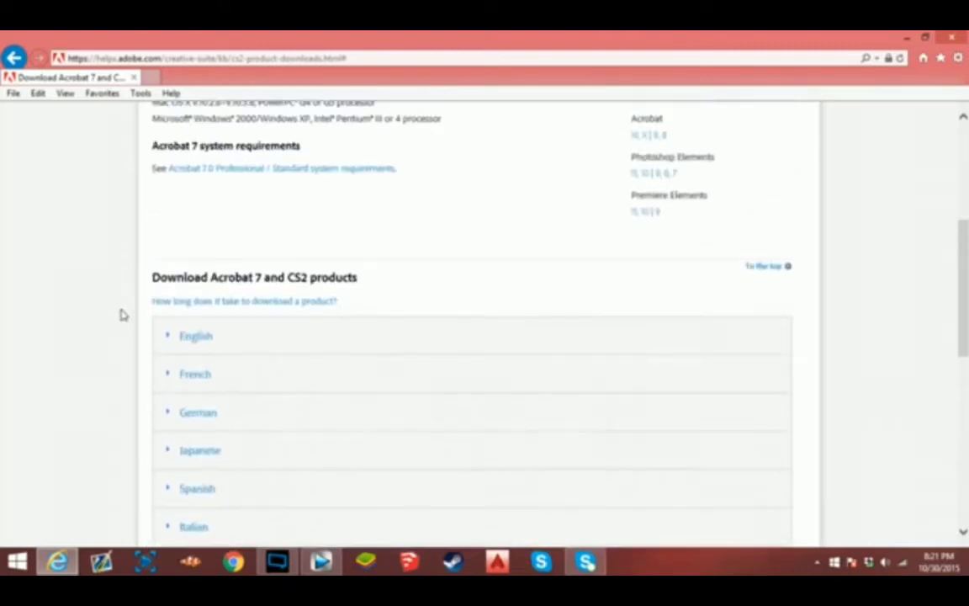
Expand the English downloads list to reach the Win PhSp_CS2_English.exe installer.
click(203, 341)
scroll(315, 341, down, 2)
scroll(316, 341, down, 3)
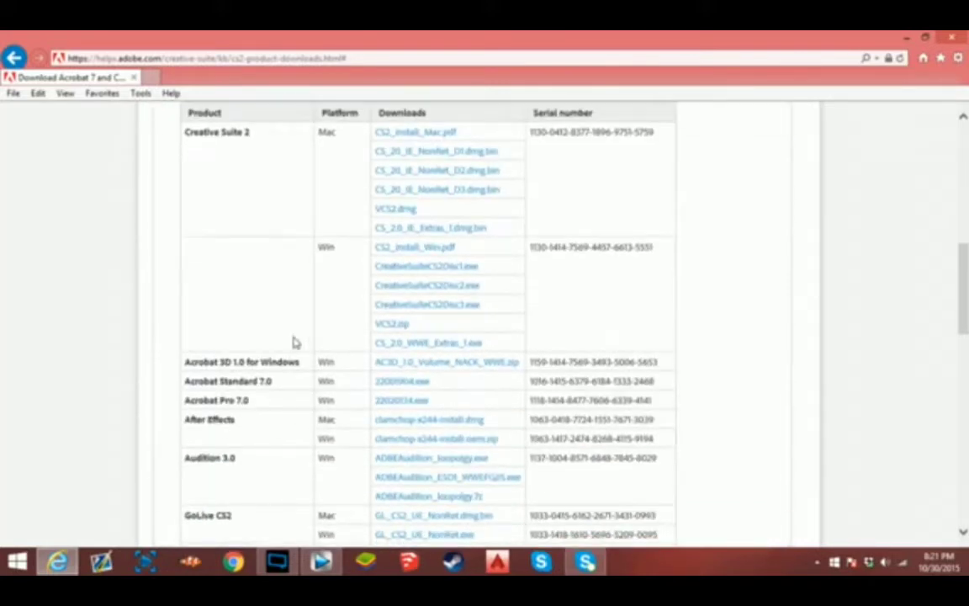
scroll(294, 341, down, 2)
scroll(276, 296, down, 3)
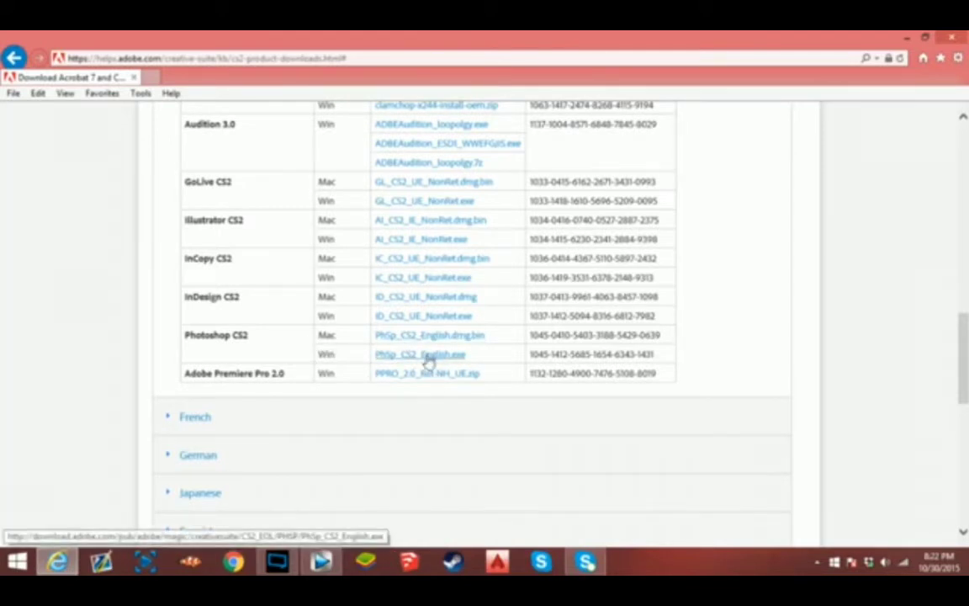
scroll(428, 360, down, 5)
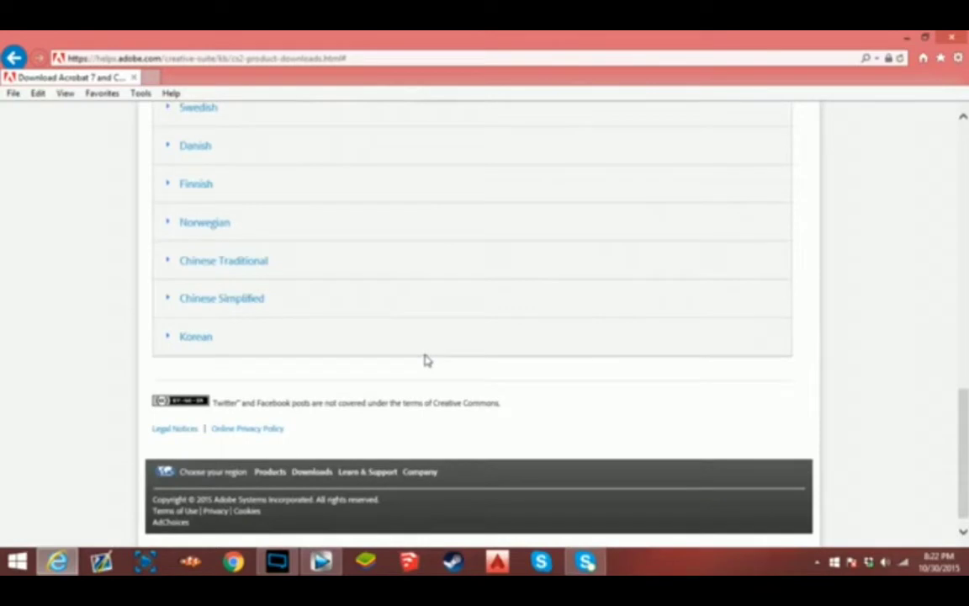
scroll(425, 360, up, 1)
scroll(425, 360, up, 2)
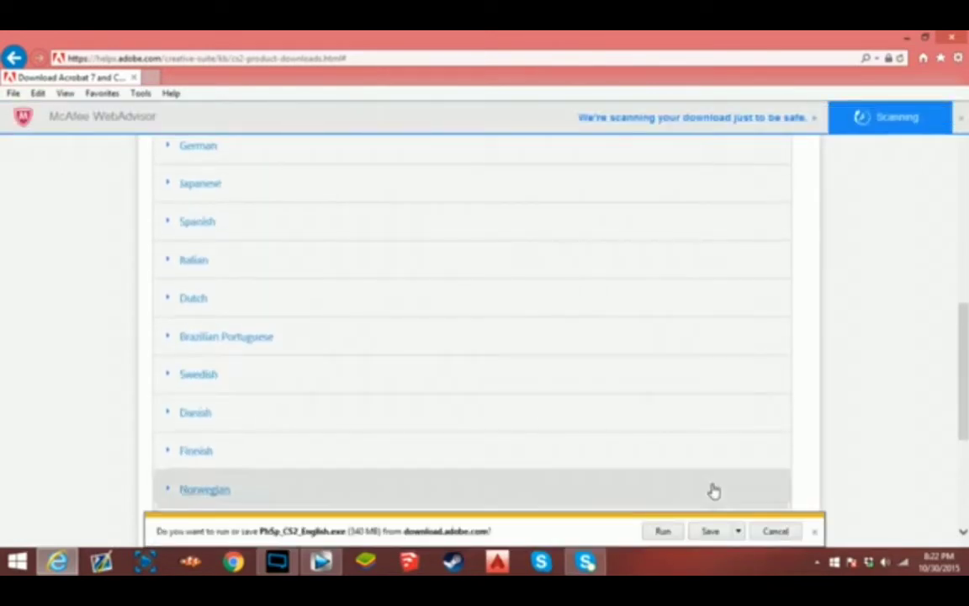
Save PhSp_CS2_English.exe to the Desktop and dismiss the secure-content notification bar.
click(738, 531)
click(779, 513)
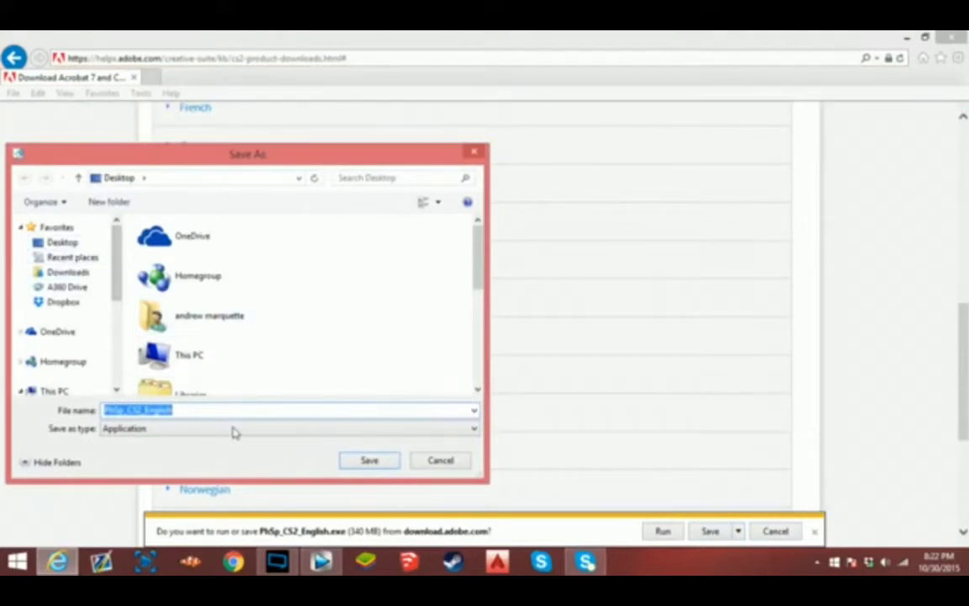
click(357, 461)
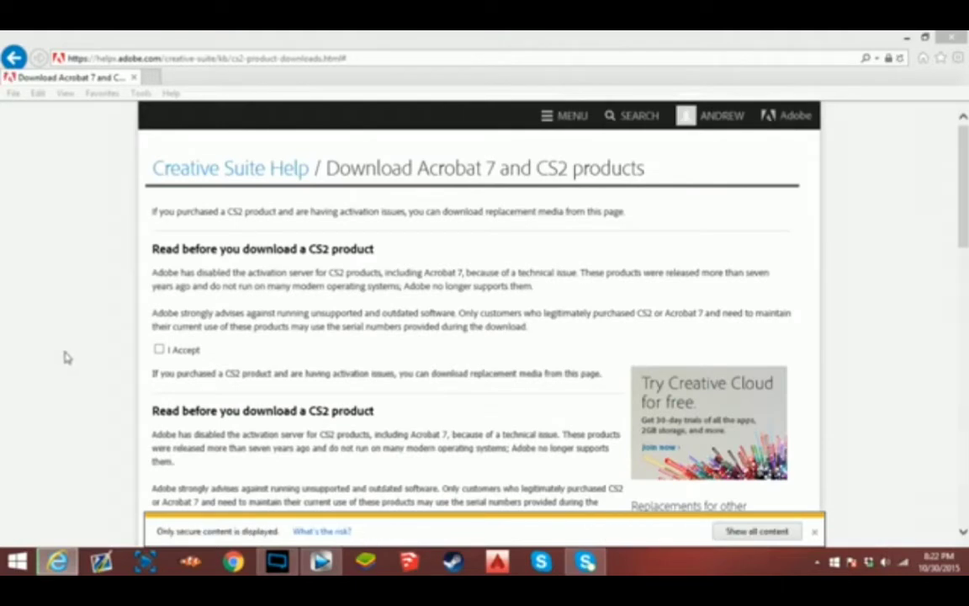
click(816, 534)
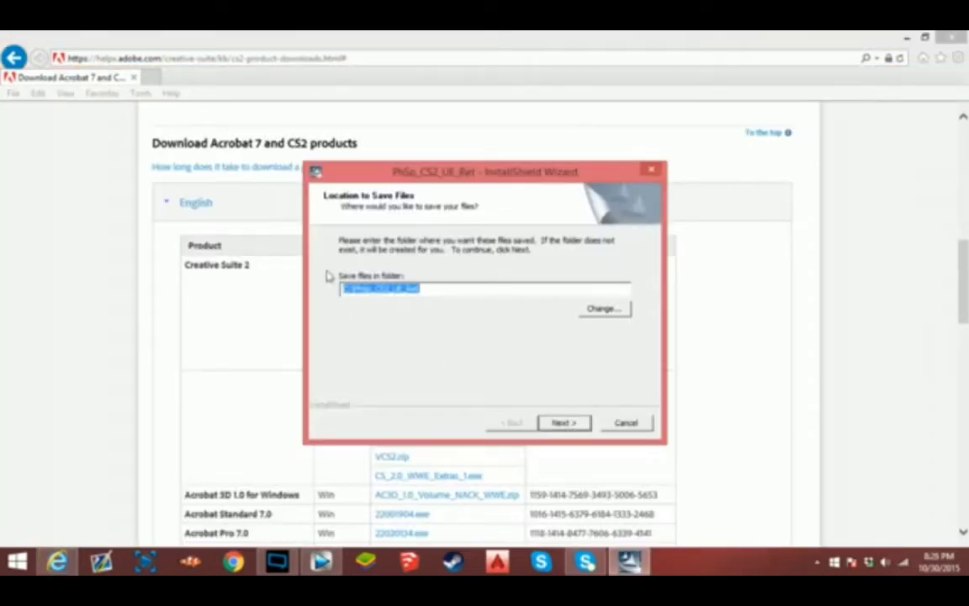
Extract the installer files to the default PhSp_CS2_UE_Ret folder.
click(565, 424)
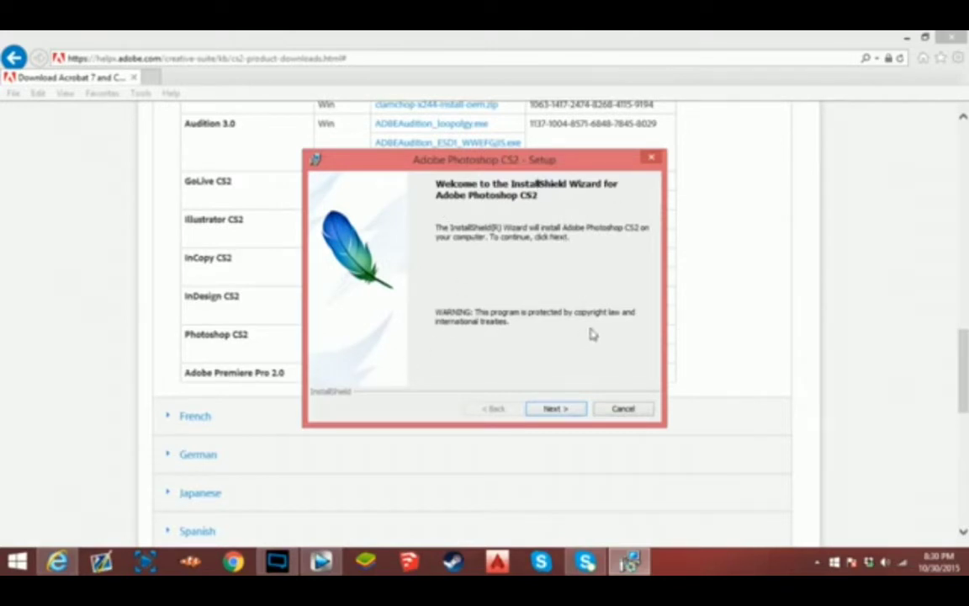
Accept the Photoshop CS2 licence and fill in the user name and organization fields.
click(556, 409)
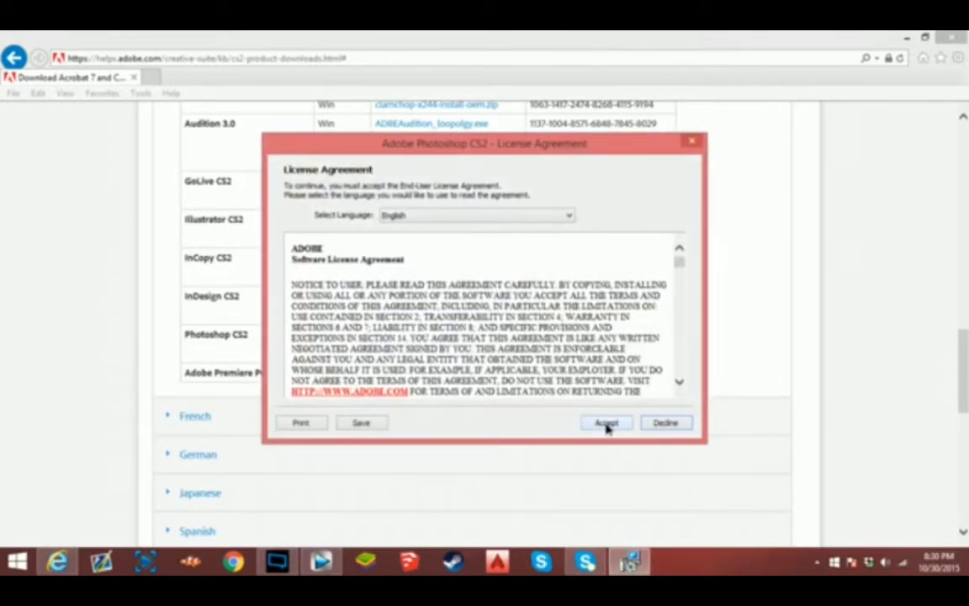
click(607, 424)
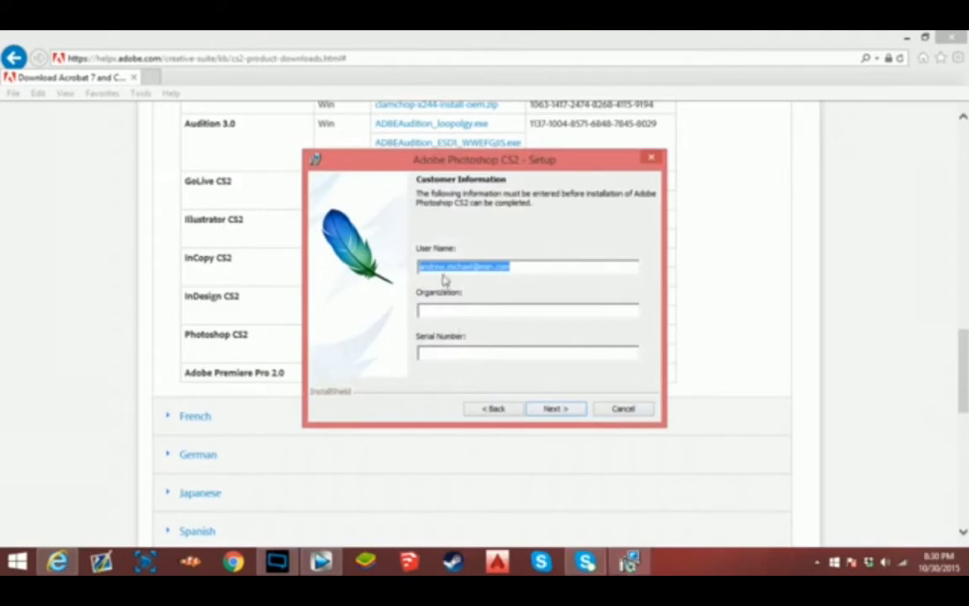
key(Tab)
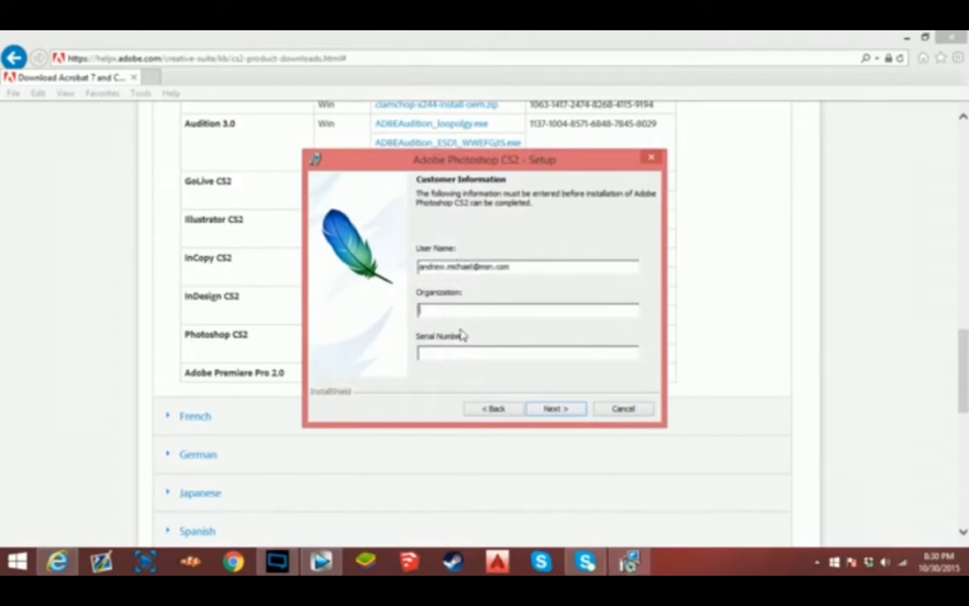
text(TN)
text(Hav0c)
mouse_move(458, 157)
mouse_down()
mouse_move(418, 351)
mouse_move(646, 413)
mouse_up()
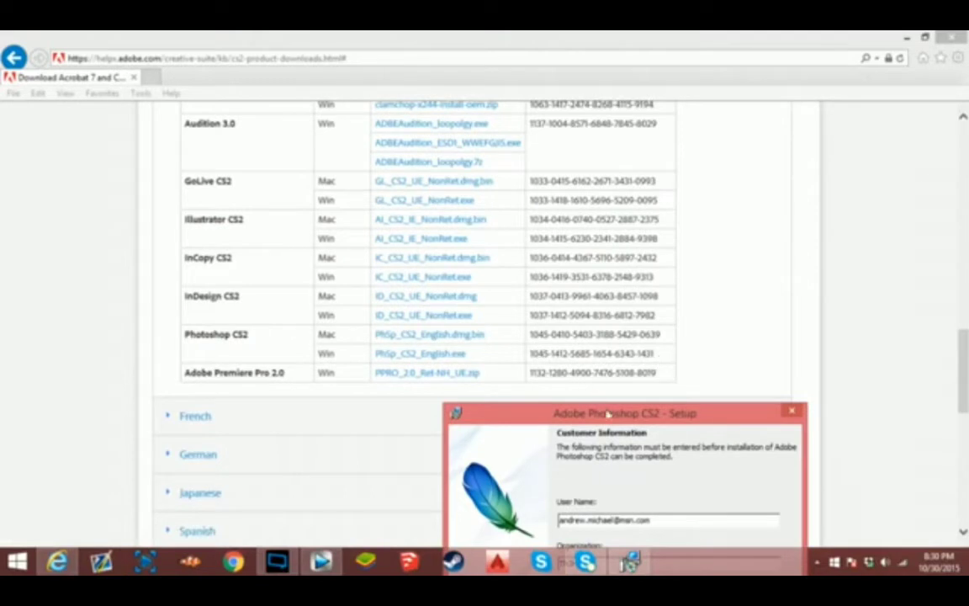
drag(556, 413, 231, 191)
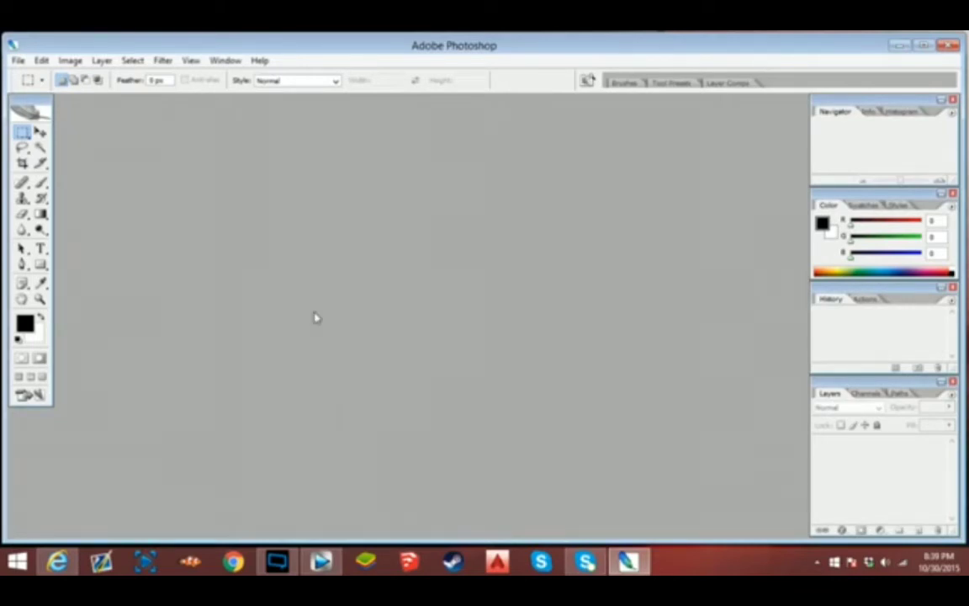
Create a new 7×5 inch, 72 ppi RGB white document and reposition its window.
click(18, 61)
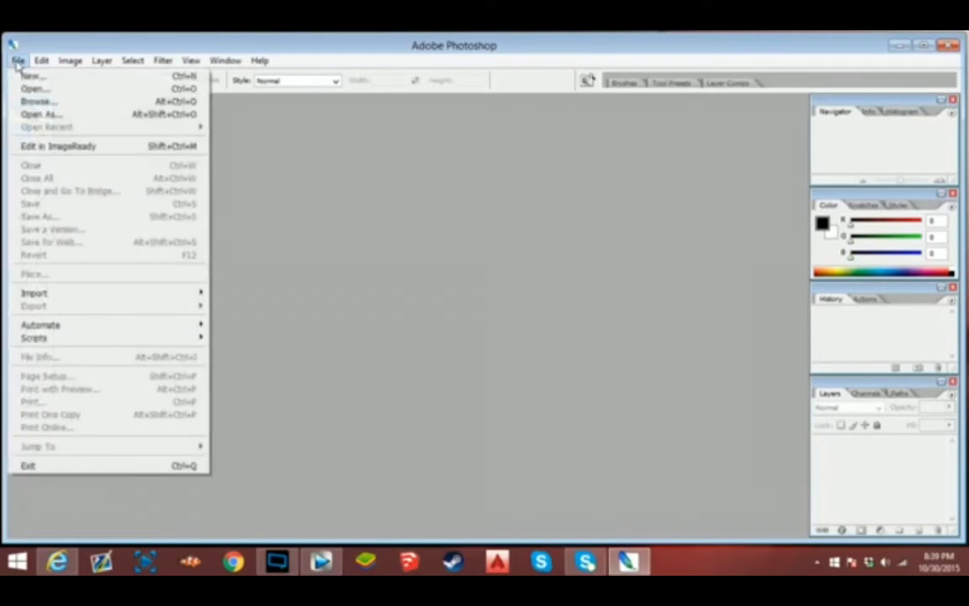
click(32, 76)
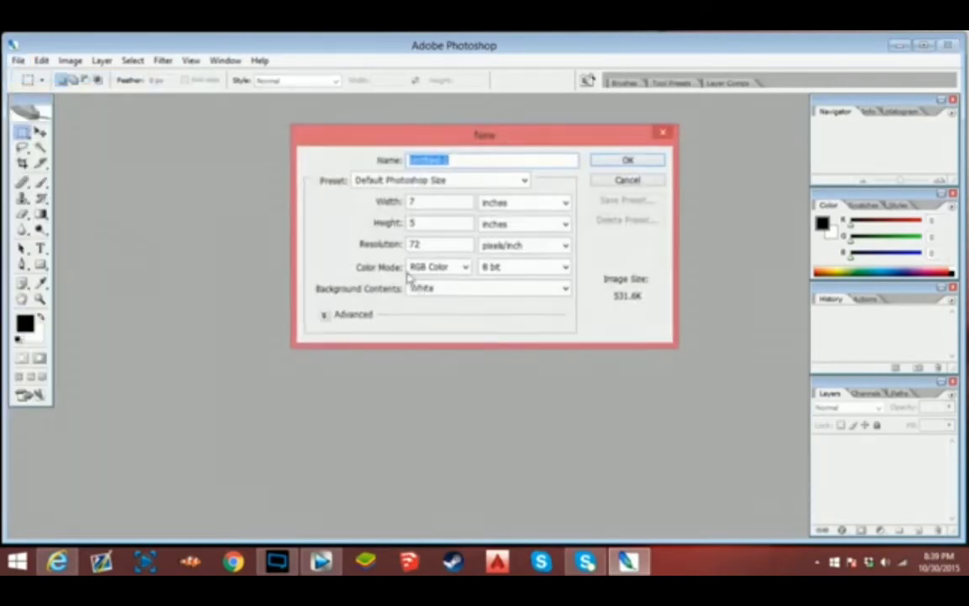
click(599, 167)
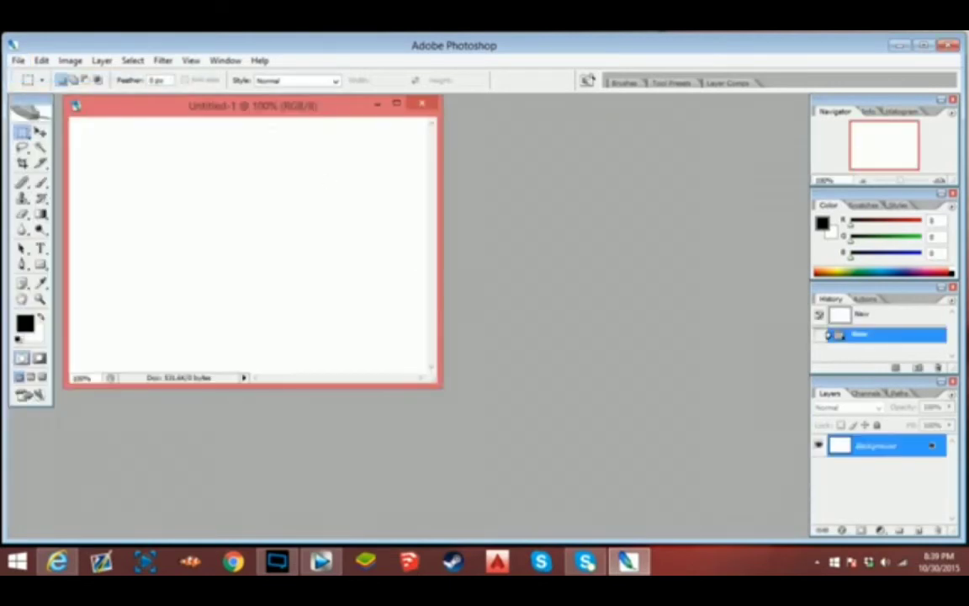
drag(270, 113, 292, 118)
drag(360, 141, 352, 136)
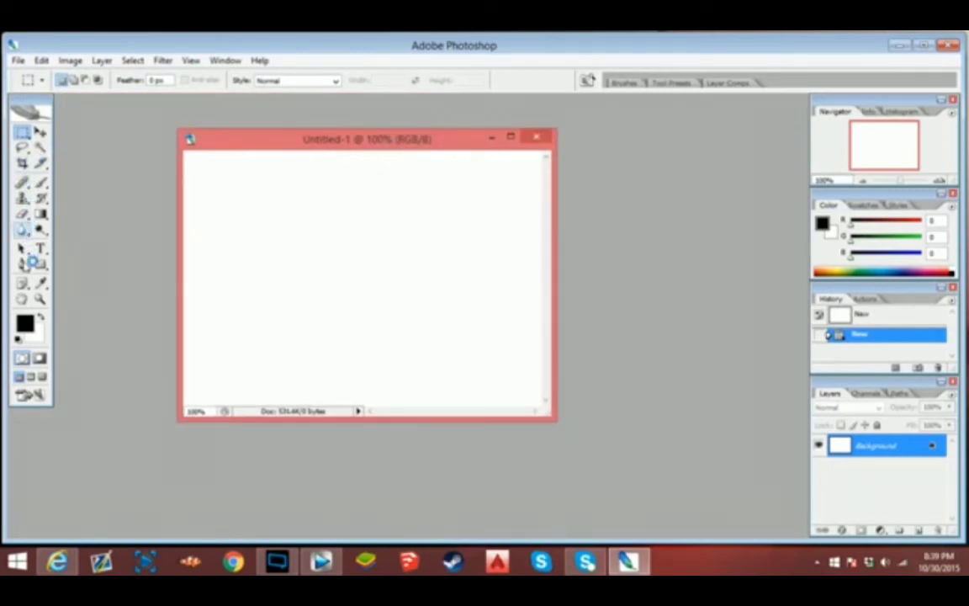
Type 'asdasdasdasd' as a text layer near the canvas's upper left and select it.
click(40, 250)
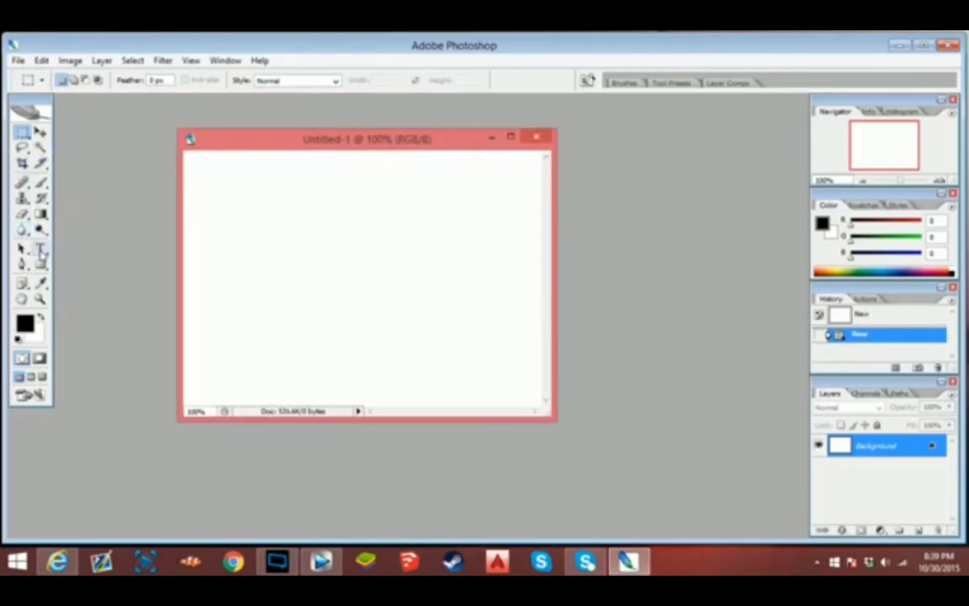
click(250, 232)
text(a)
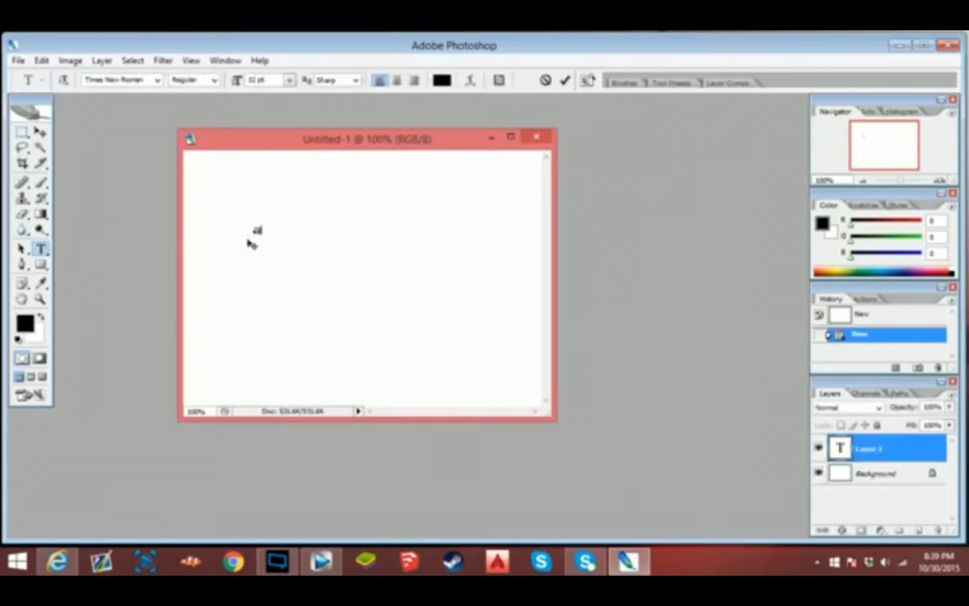
text(sdasdasdasd)
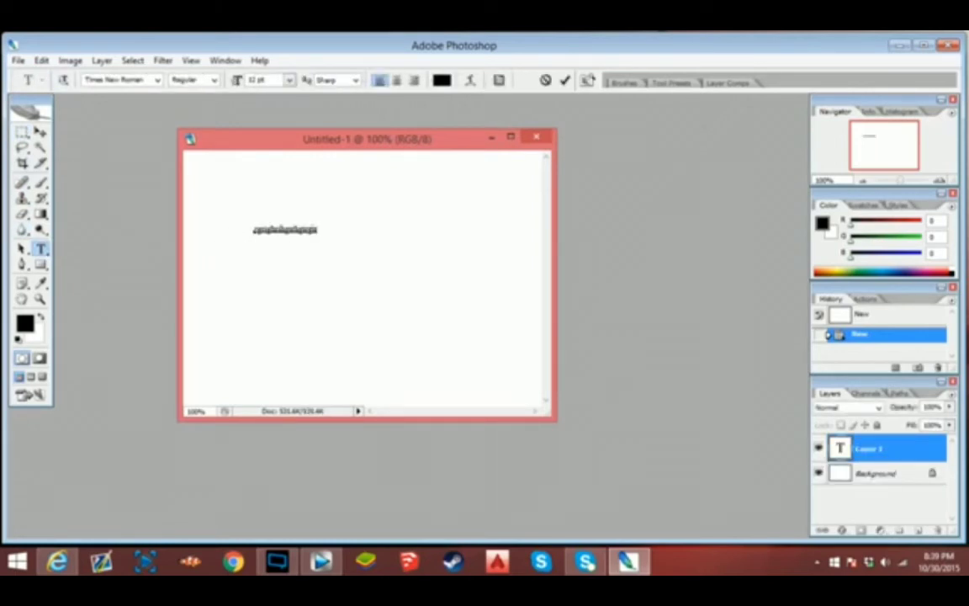
drag(328, 227, 200, 214)
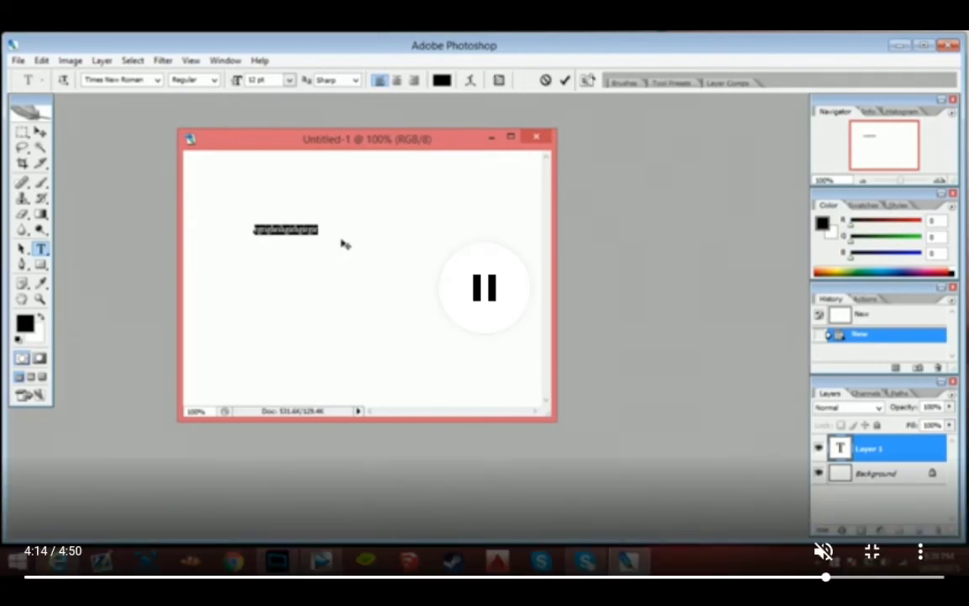
click(484, 287)
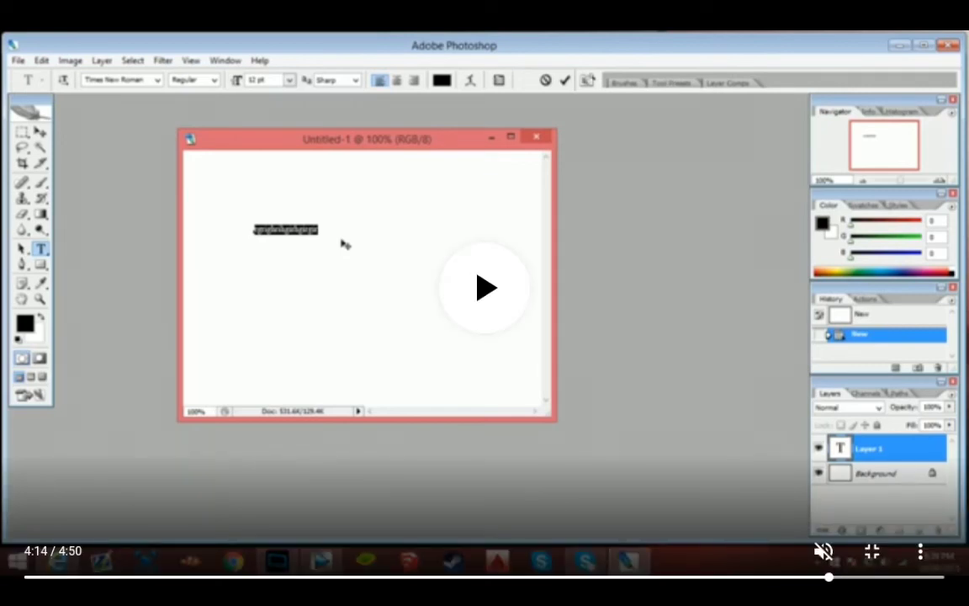